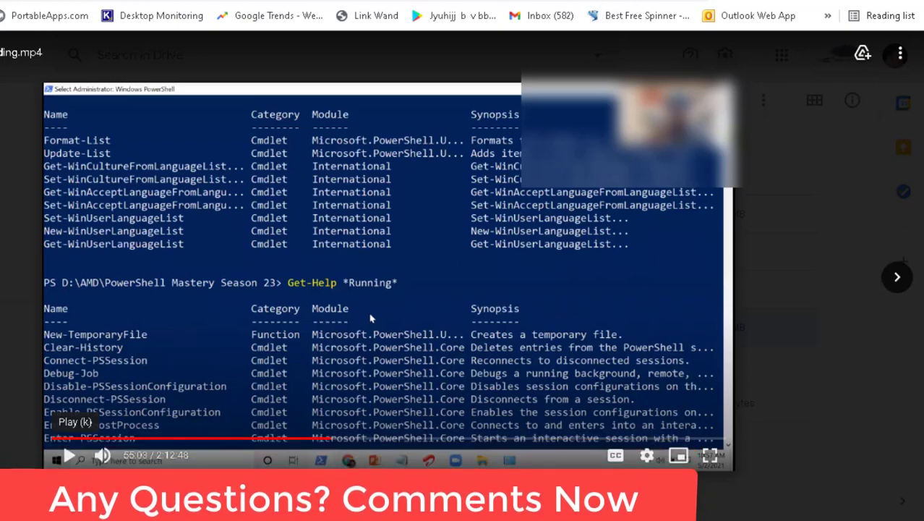
Check the additional options offered for the video preview in Drive
click(900, 58)
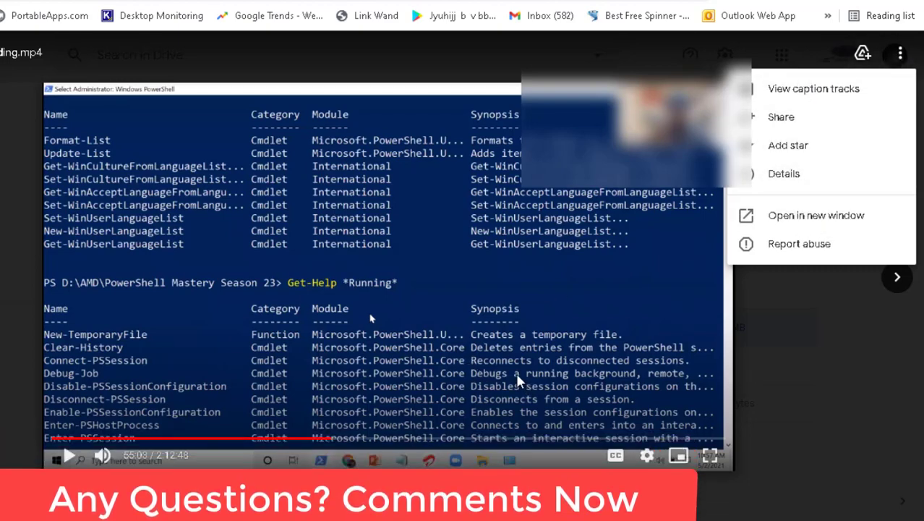
click(777, 369)
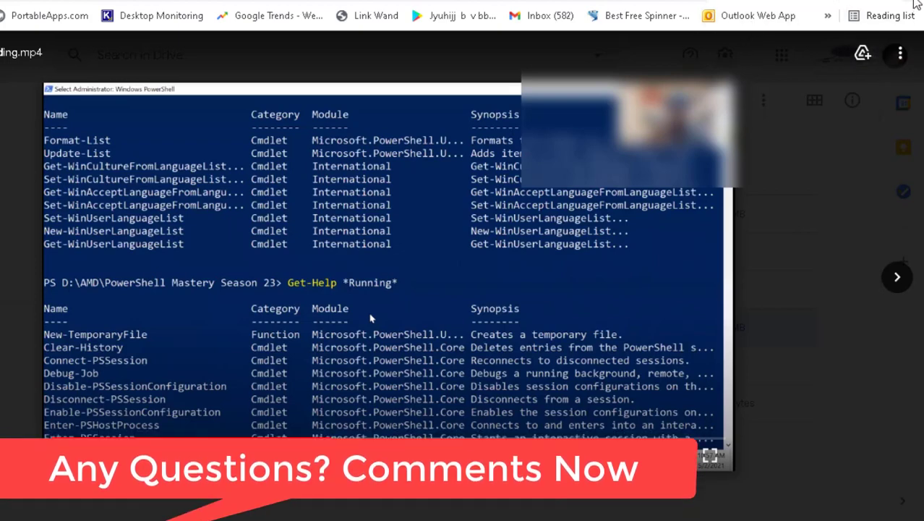
click(916, 4)
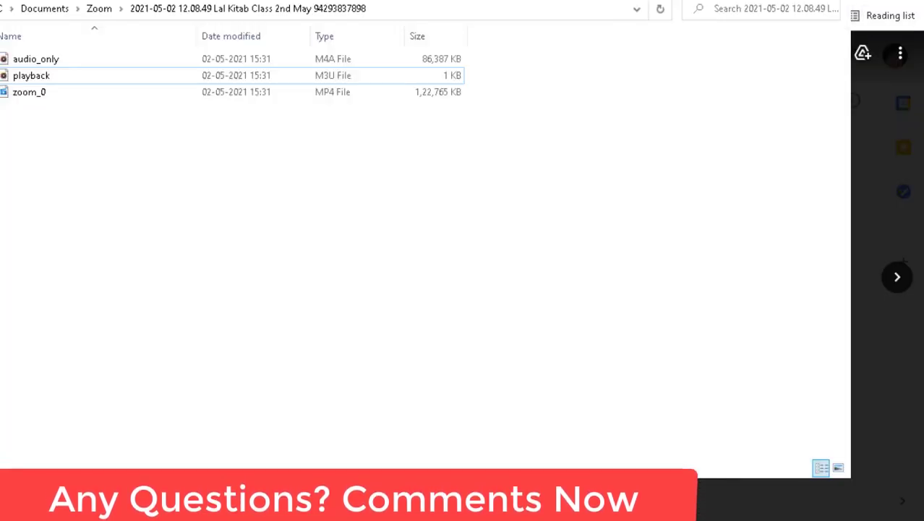
click(880, 29)
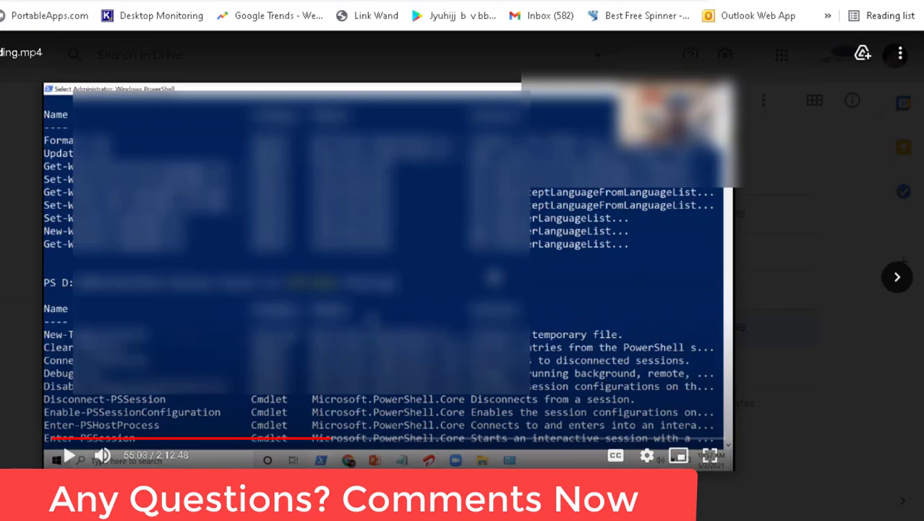
Open the browser's developer tools and display the page's network activity
key(ctrl+shift+i)
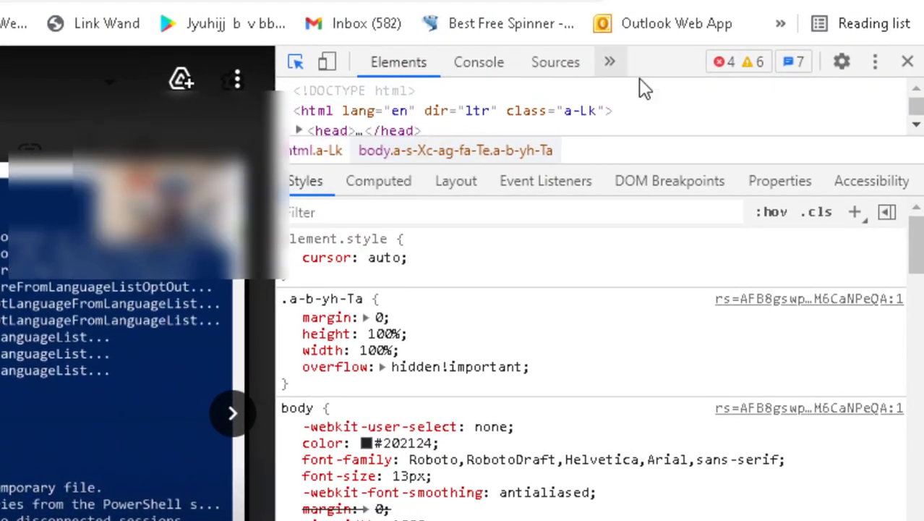
click(611, 73)
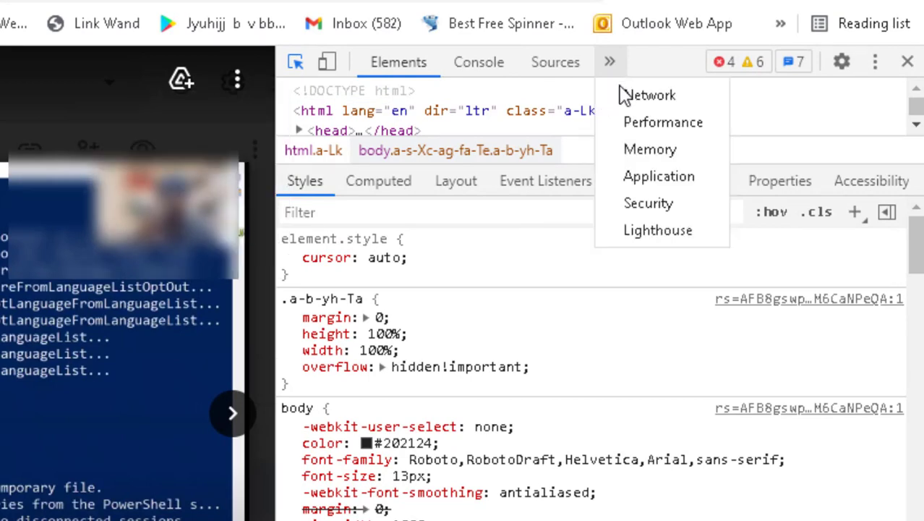
key(Escape)
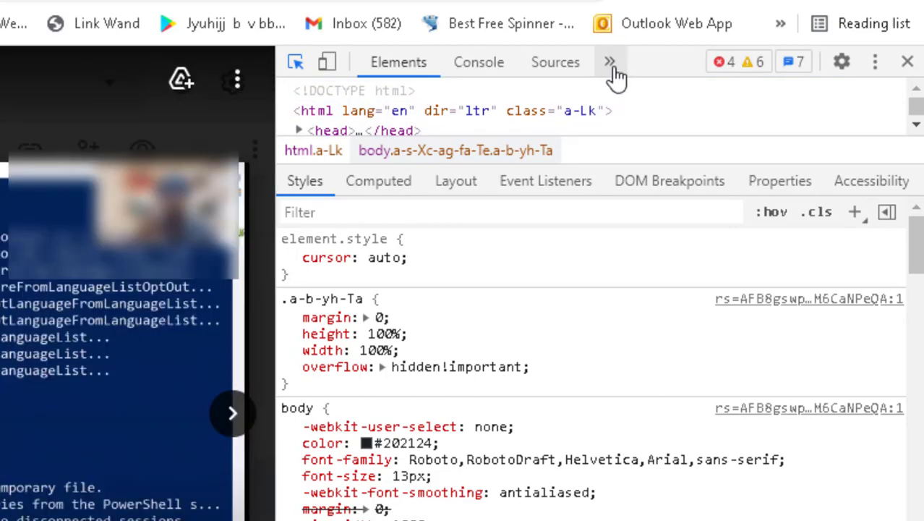
click(611, 65)
key(Escape)
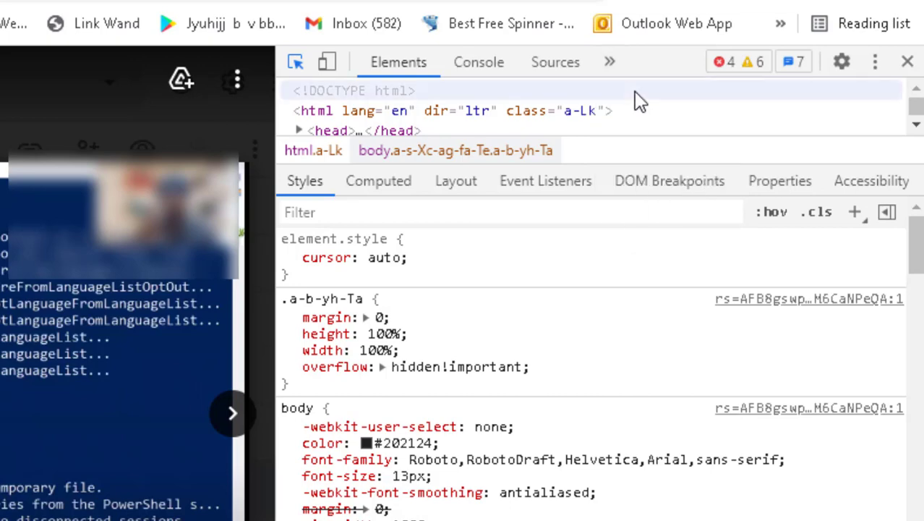
click(492, 71)
click(553, 70)
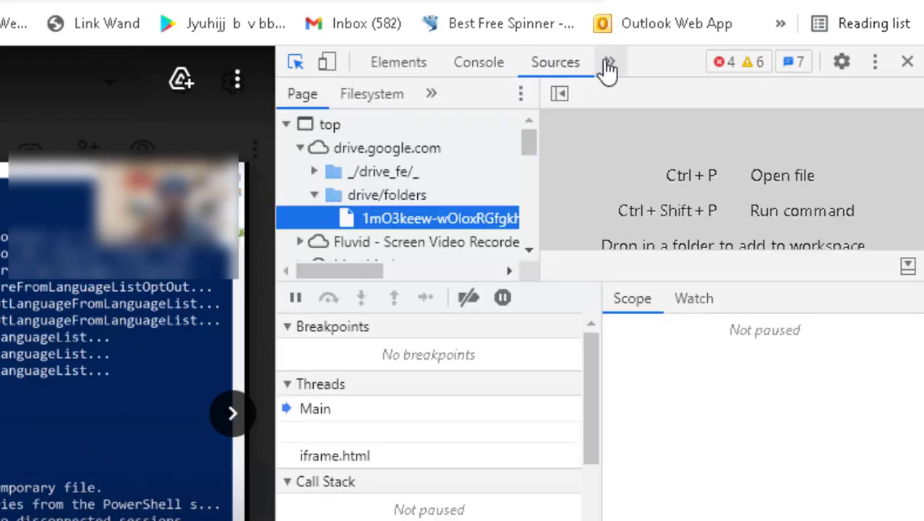
click(609, 67)
click(619, 103)
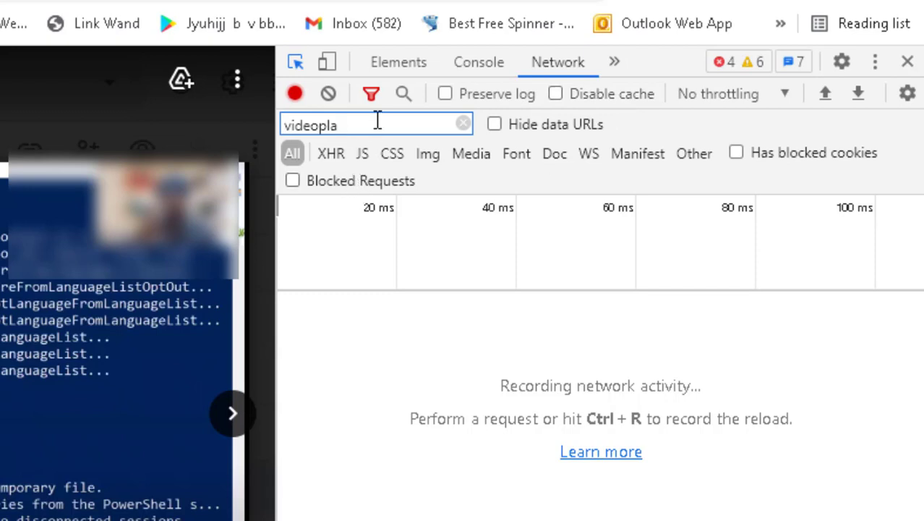
Clear the network request filter and reload the Drive folder page
key(BackSpace)
key(BackSpace)
key(BackSpace)
key(BackSpace)
key(BackSpace)
key(BackSpace)
key(BackSpace)
key(BackSpace)
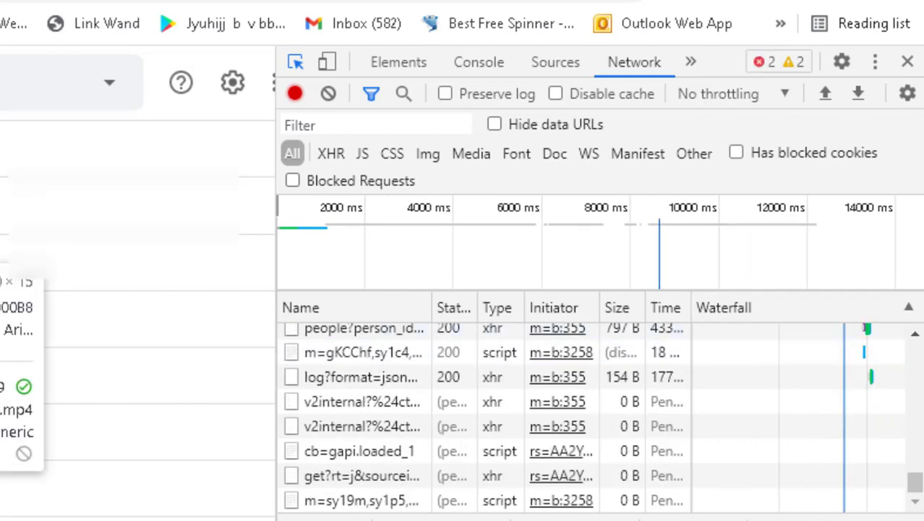
Open Session2Recording.mp4 from the Drive folder in the preview player
mouse_move(561, 500)
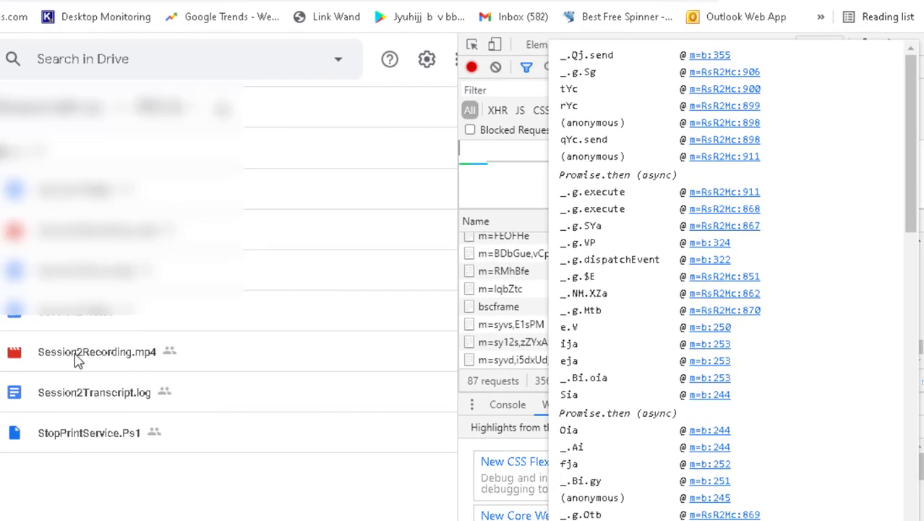
key(ctrl+shift+c)
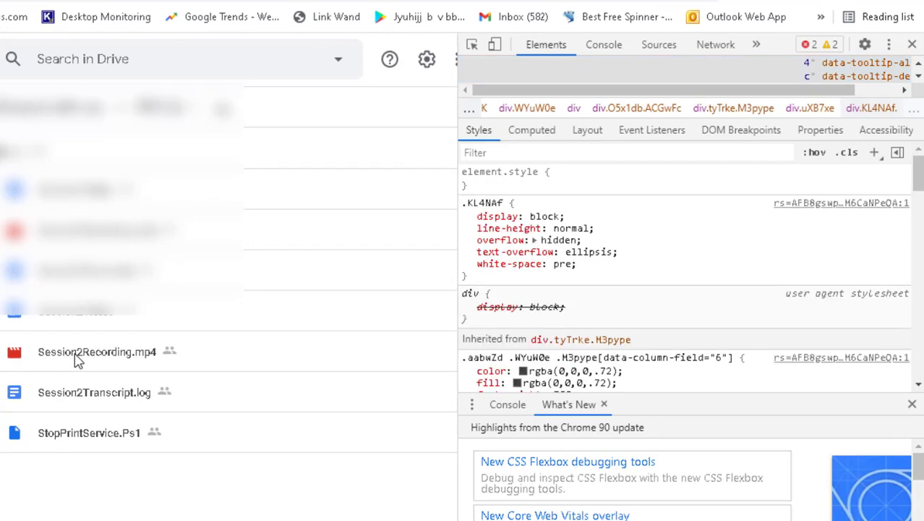
double_click(79, 360)
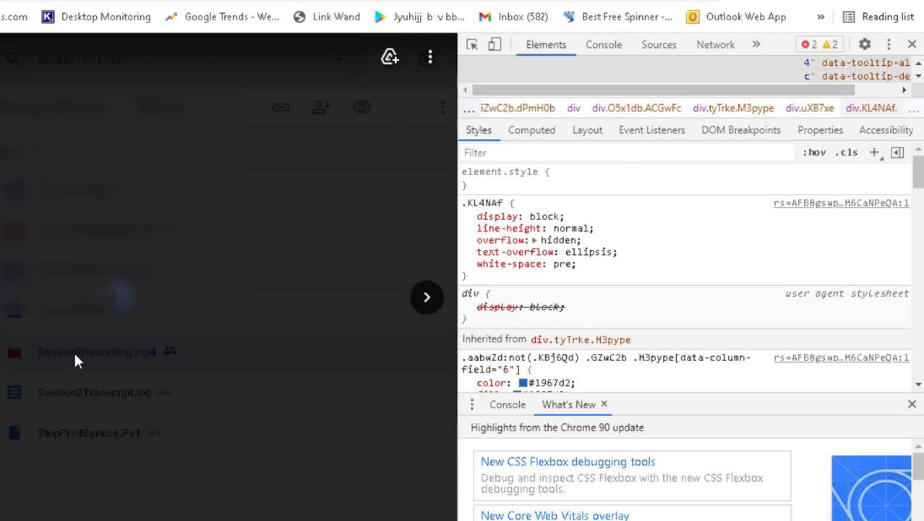
right_click(74, 350)
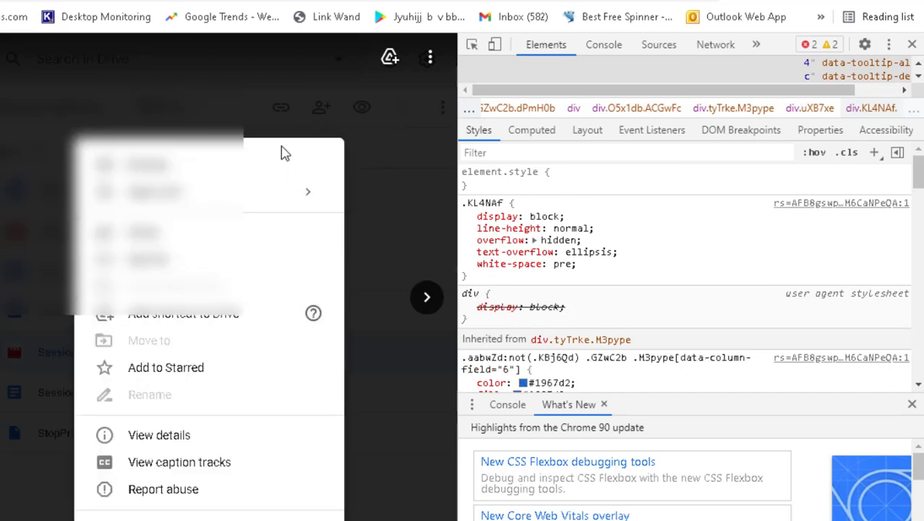
click(147, 169)
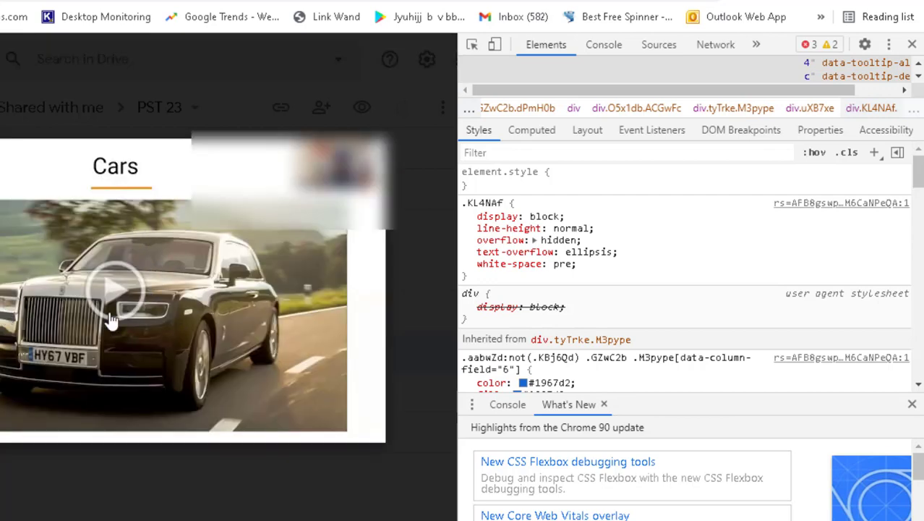
Play the recording while network activity is shown and filter the requests by "videopl"
click(716, 45)
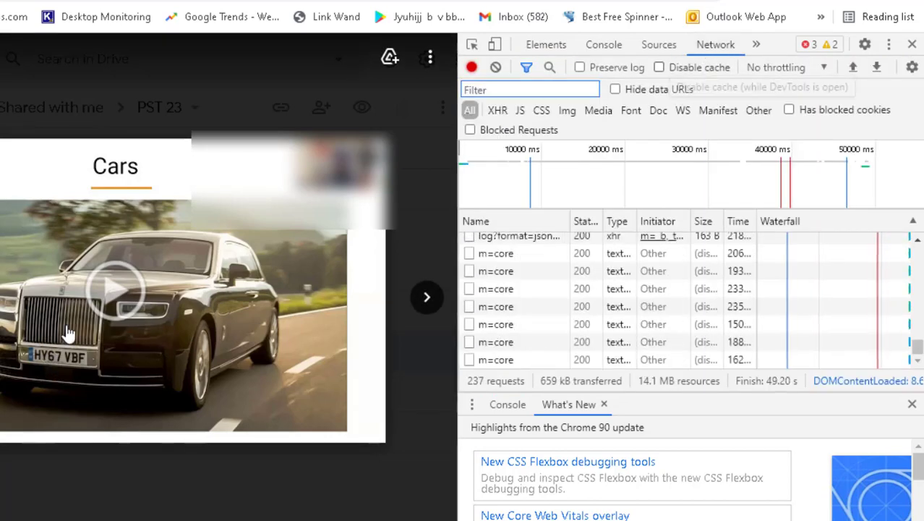
click(114, 293)
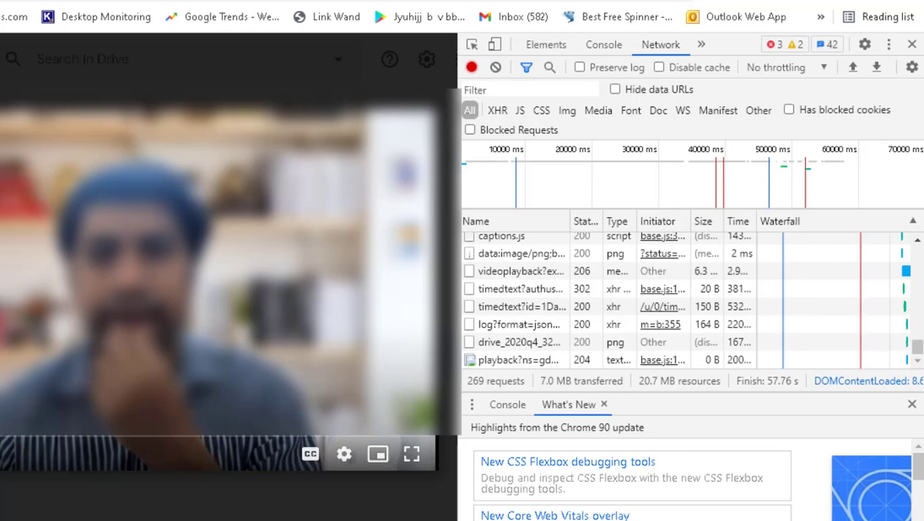
click(497, 89)
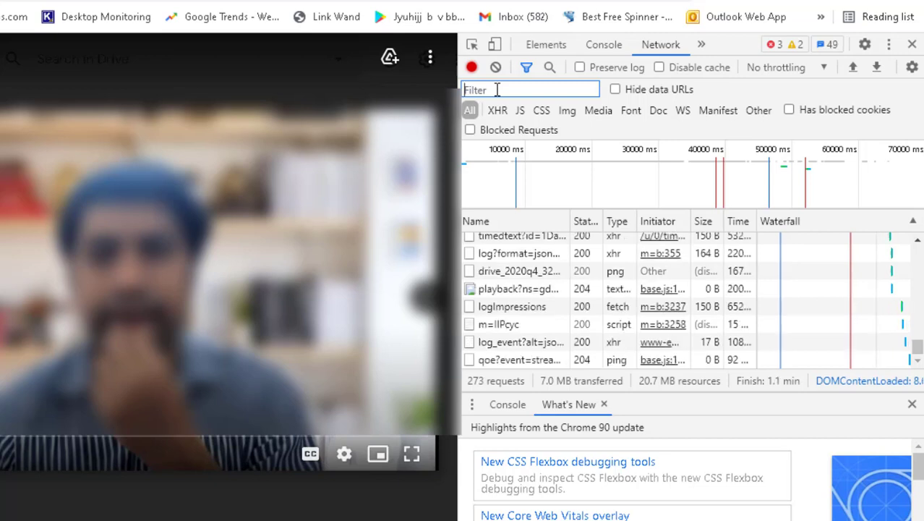
text(video)
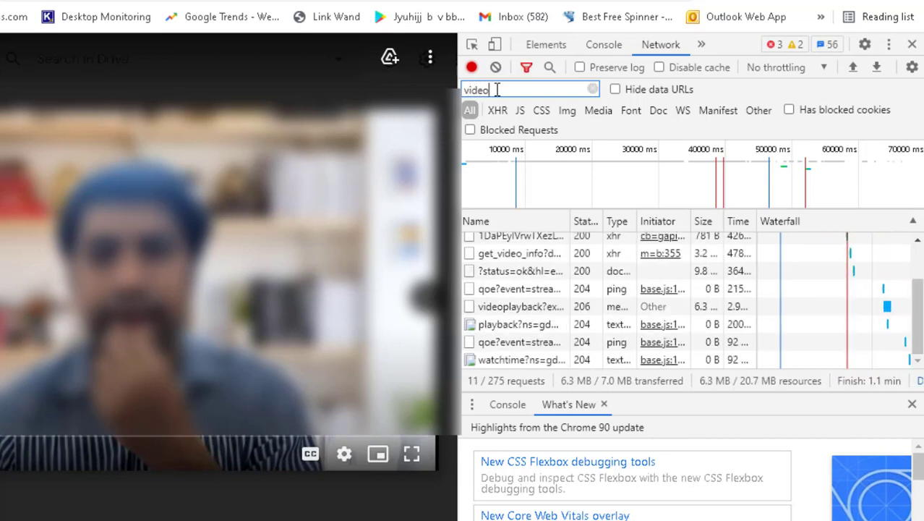
text(p)
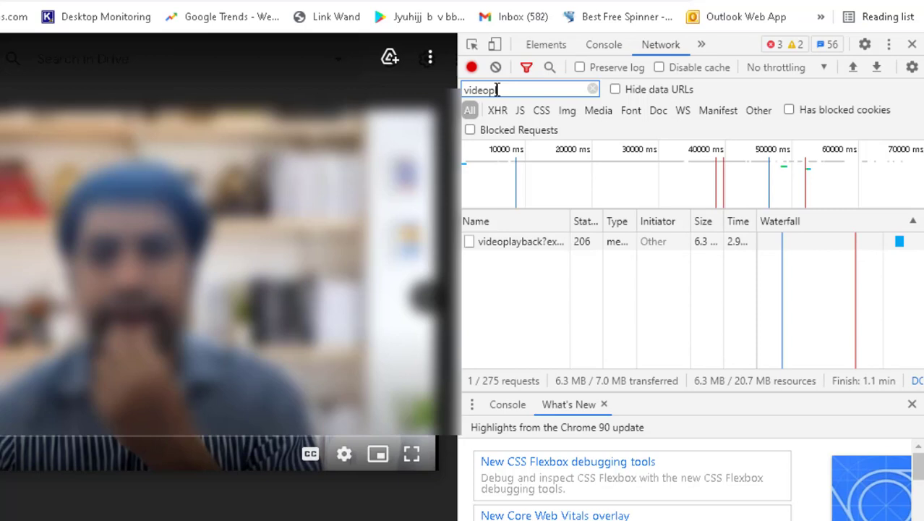
text(l)
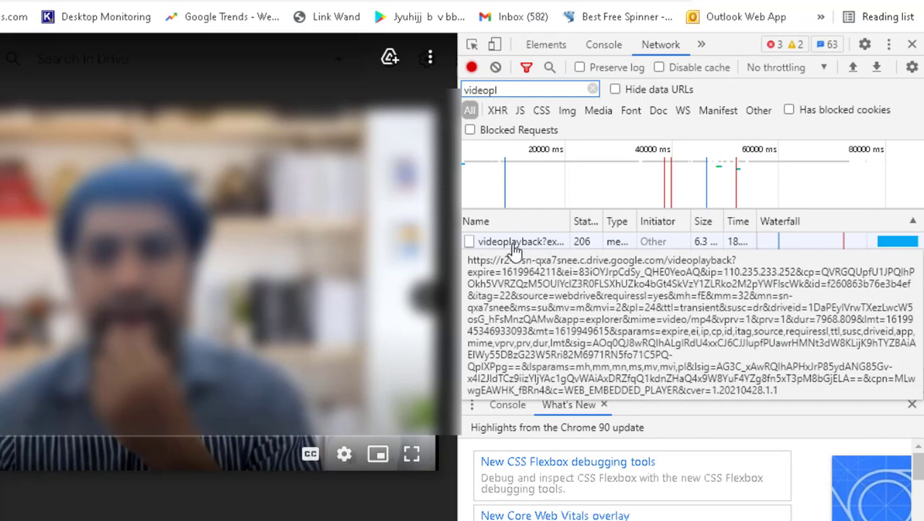
Open the filtered videoplayback request in a new browser tab
right_click(515, 250)
key(Escape)
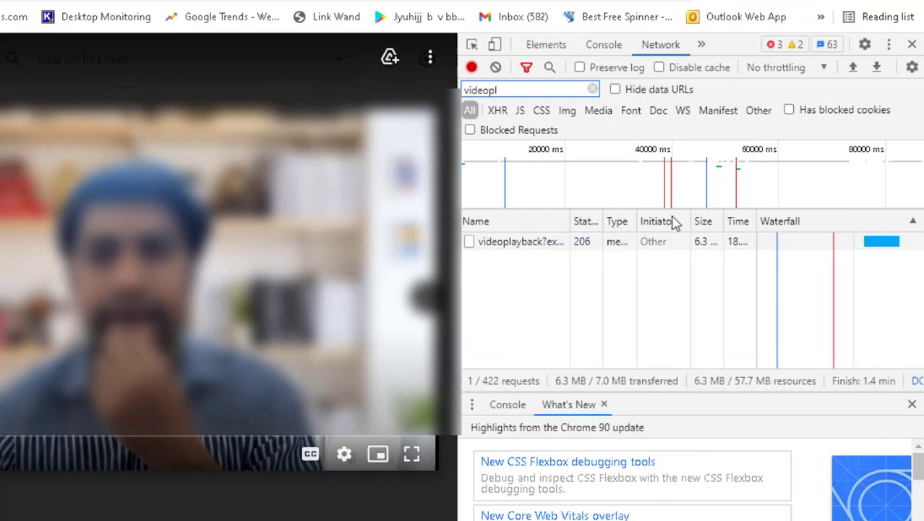
right_click(538, 247)
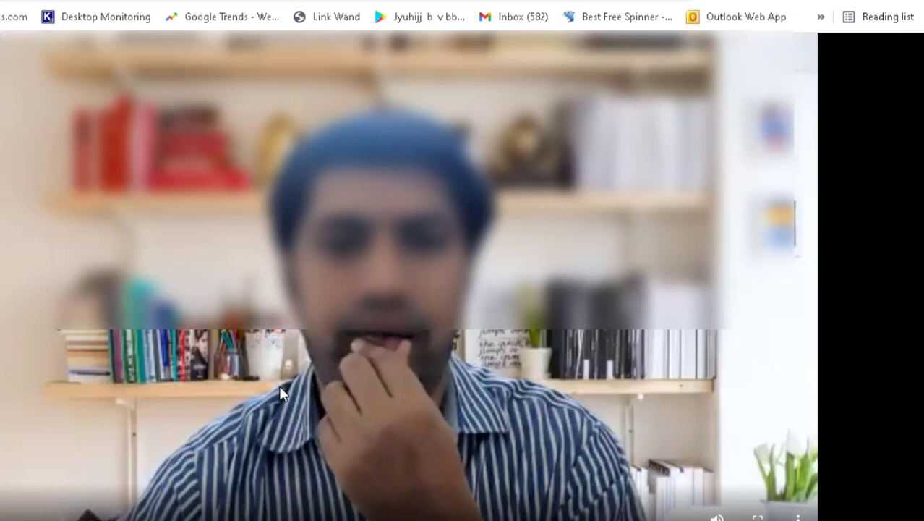
Start saving the directly opened video to the computer
right_click(332, 261)
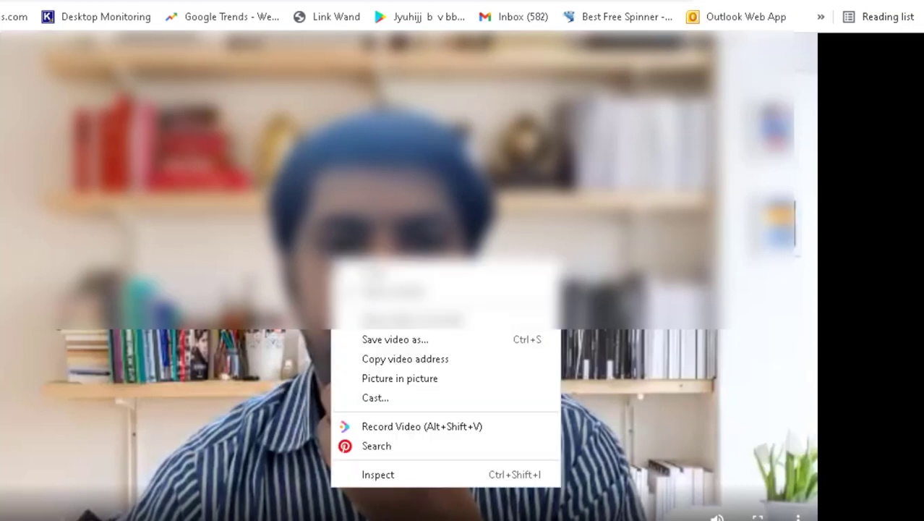
click(384, 340)
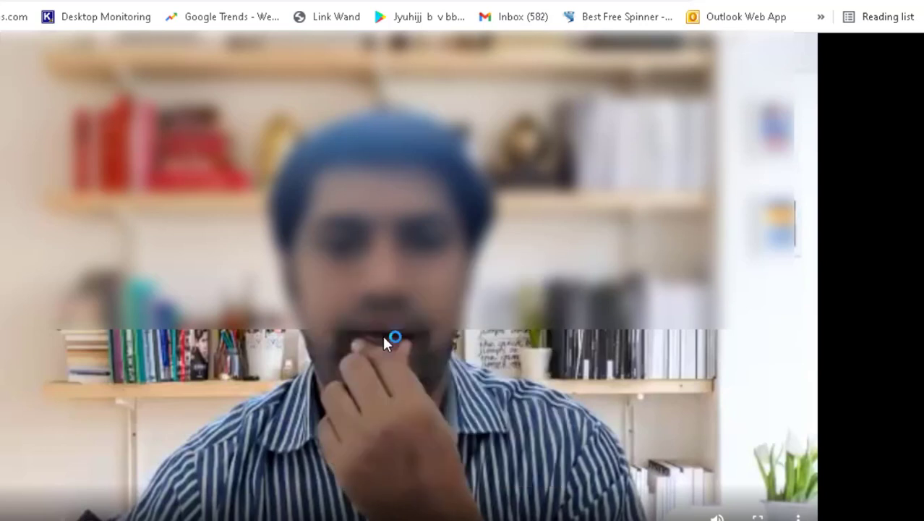